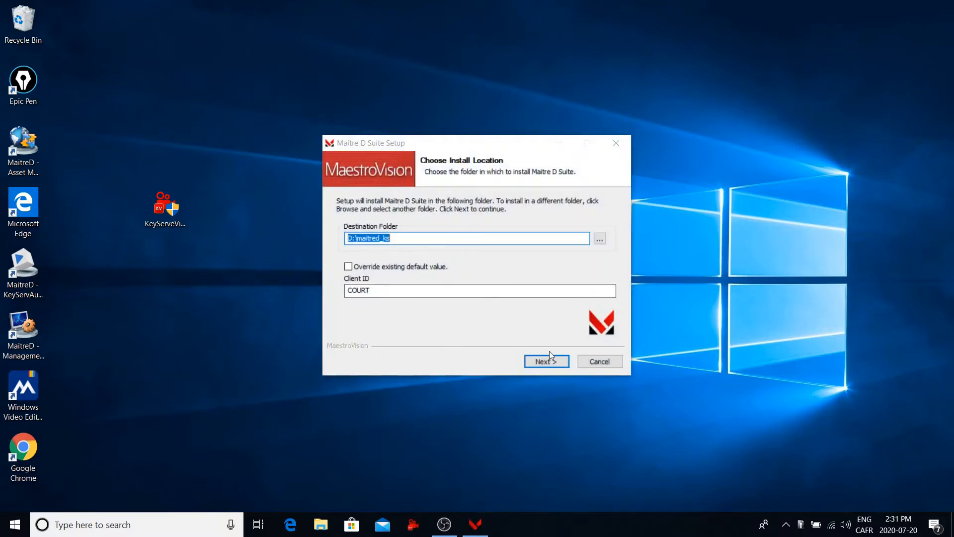
Step: Accept D:\maitred_ks as the Maitre D Suite install folder and launch the MaitreD KeyServ application
left_click(546, 361)
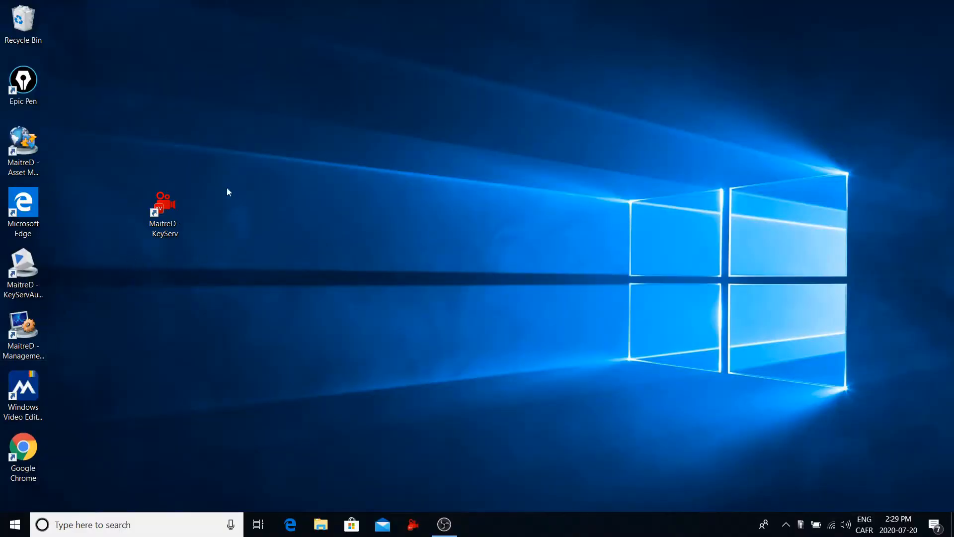
left_click(164, 214)
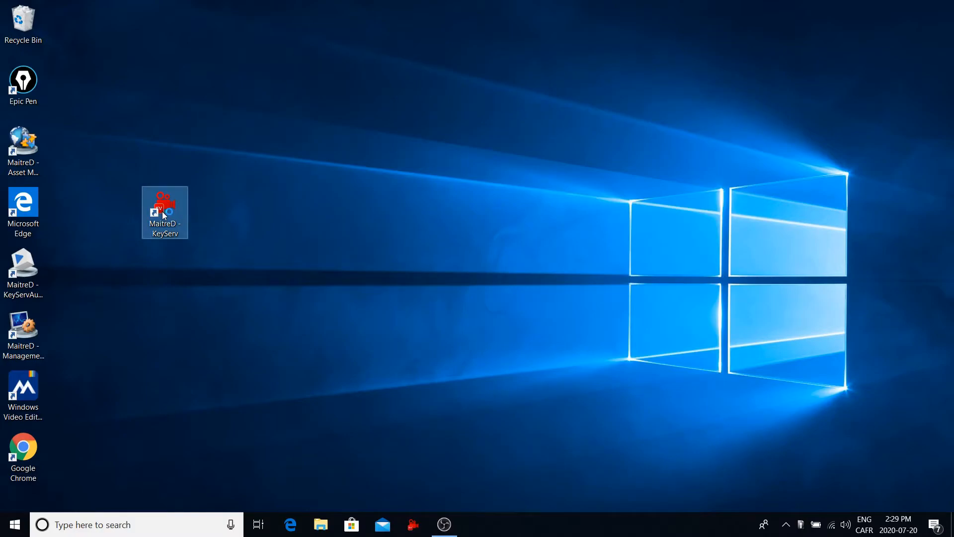
double_click(164, 215)
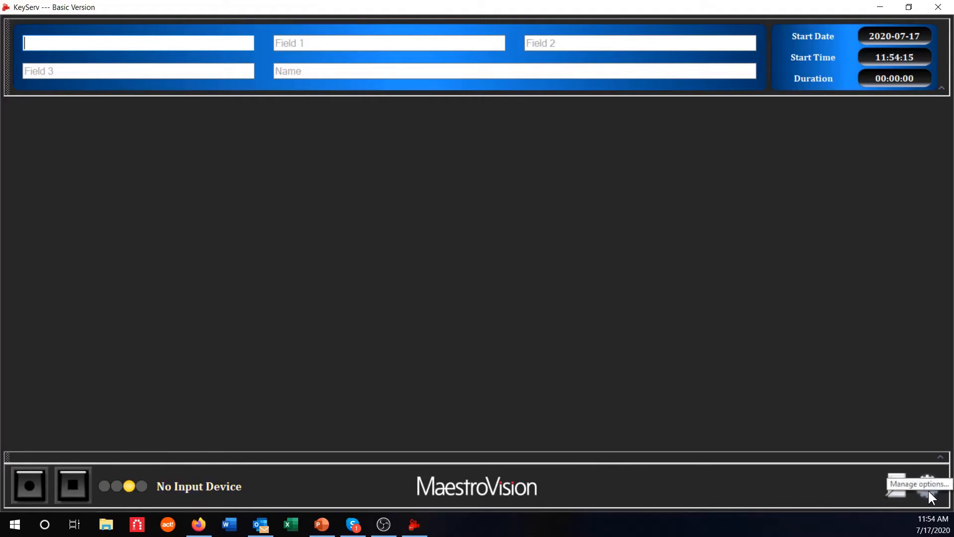
Step: Enable MX-P2 with MX-P2 HD Audio, Logitech C920 with its own microphone, and USB2.0 UVC webcam with Realtek microphone as input devices in the options
left_click(927, 488)
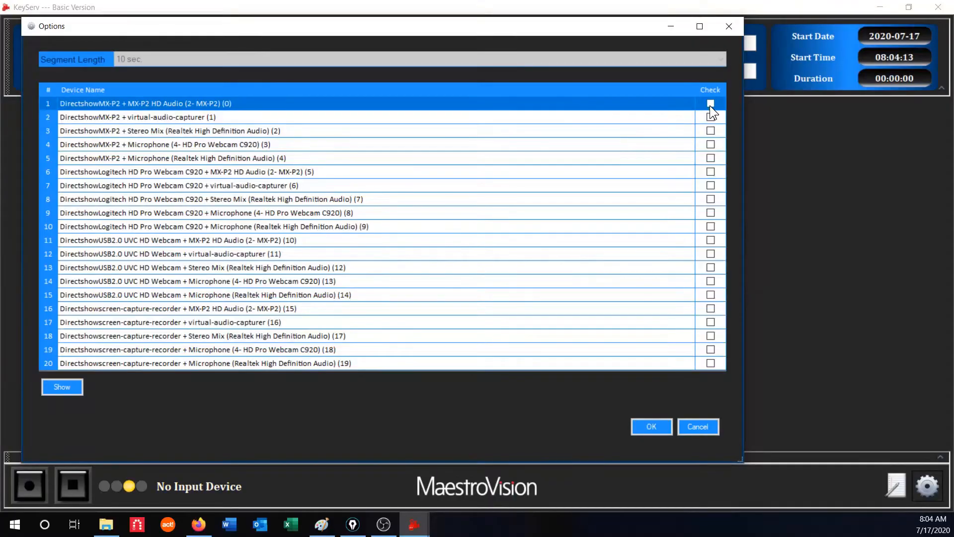
left_click(710, 104)
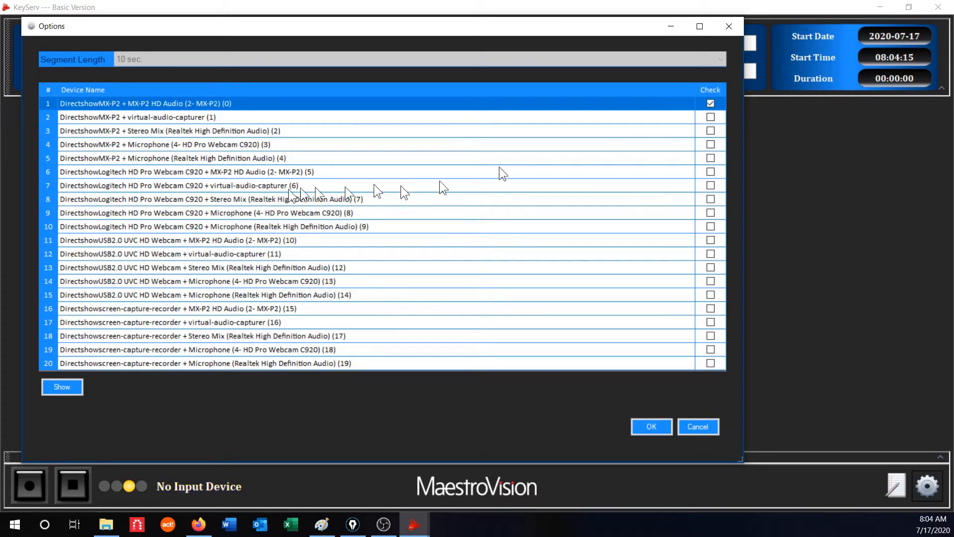
left_click(711, 214)
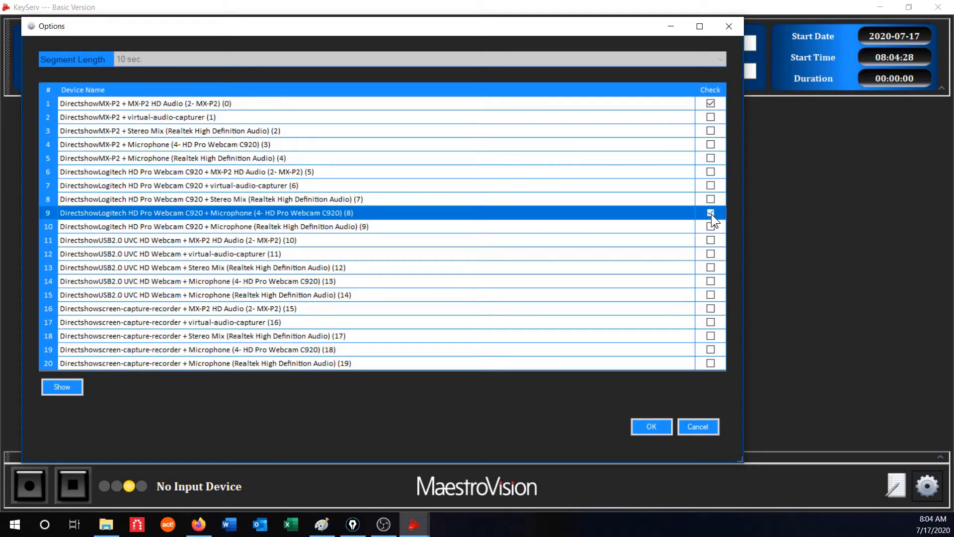
left_click(711, 295)
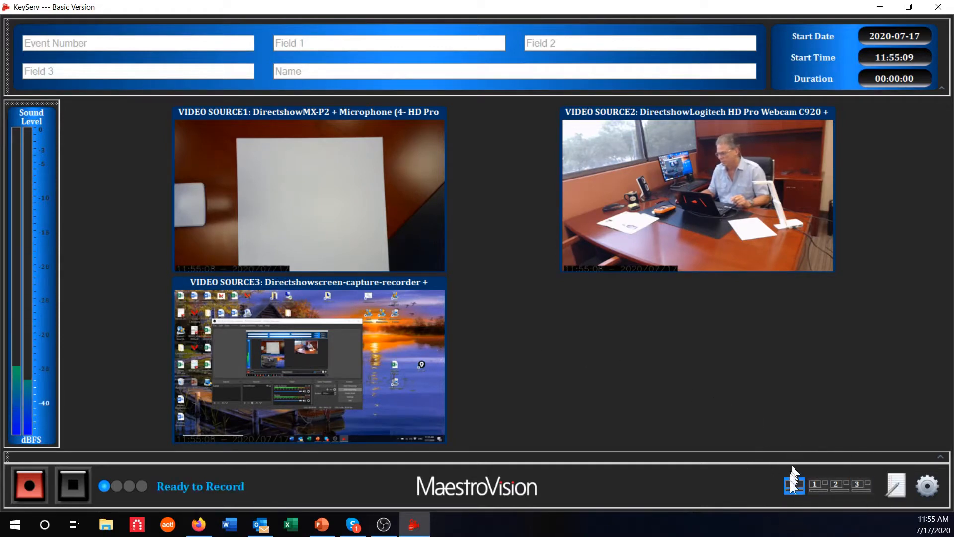
Step: Enlarge video source 1 in the preview layout and switch the large view to video source 3
left_click(819, 485)
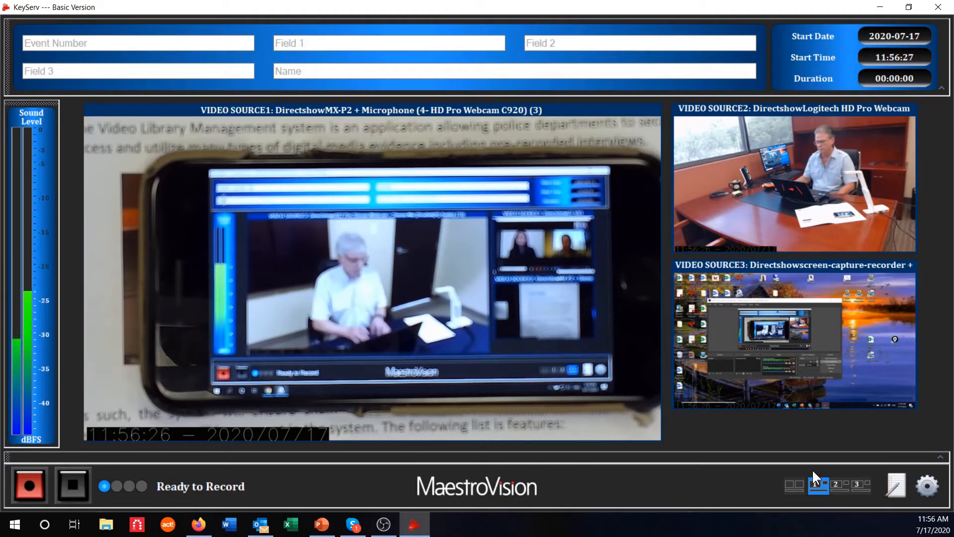
left_click(857, 484)
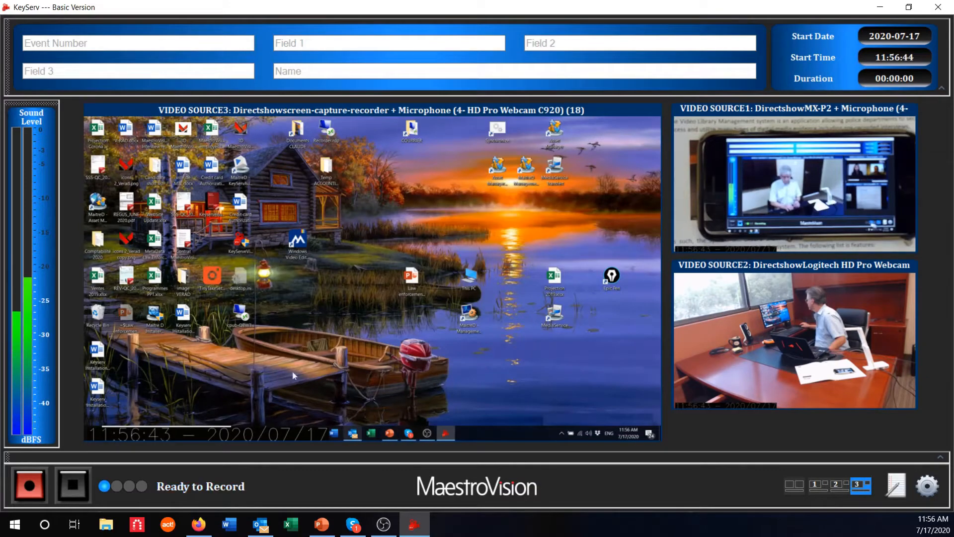
Step: Switch to PowerPoint and look through the law enforcement interview slides in the screen-capture source
key("alt+Tab")
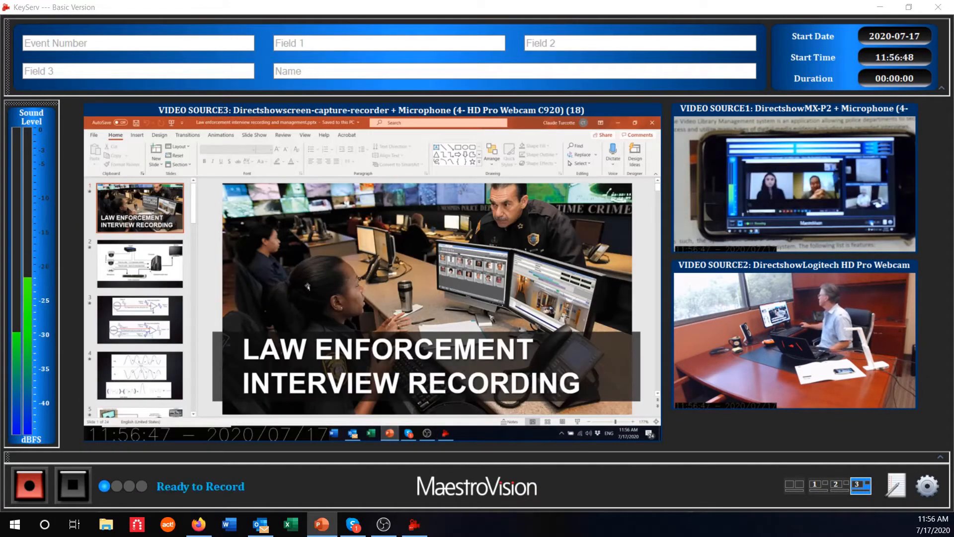
scroll(306, 280, "down", 6)
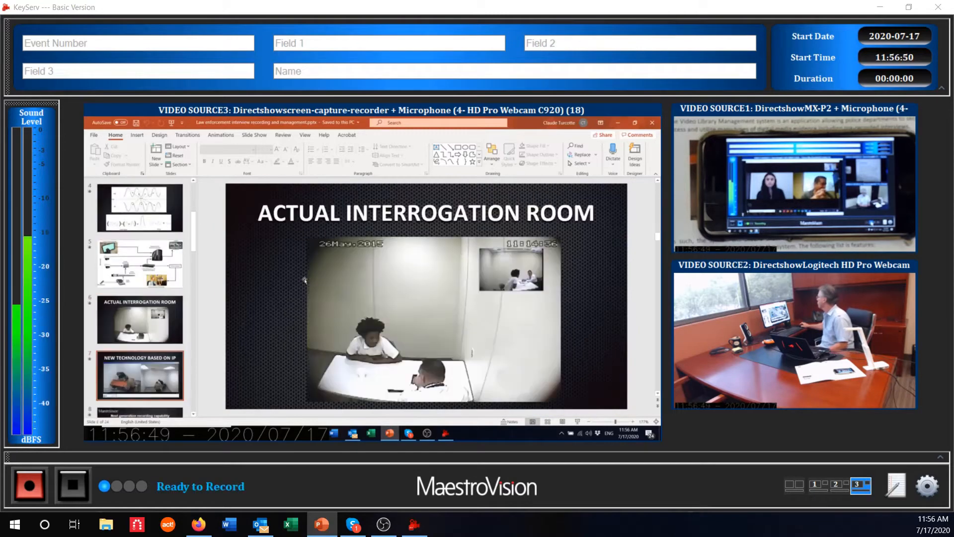
key("alt+Tab")
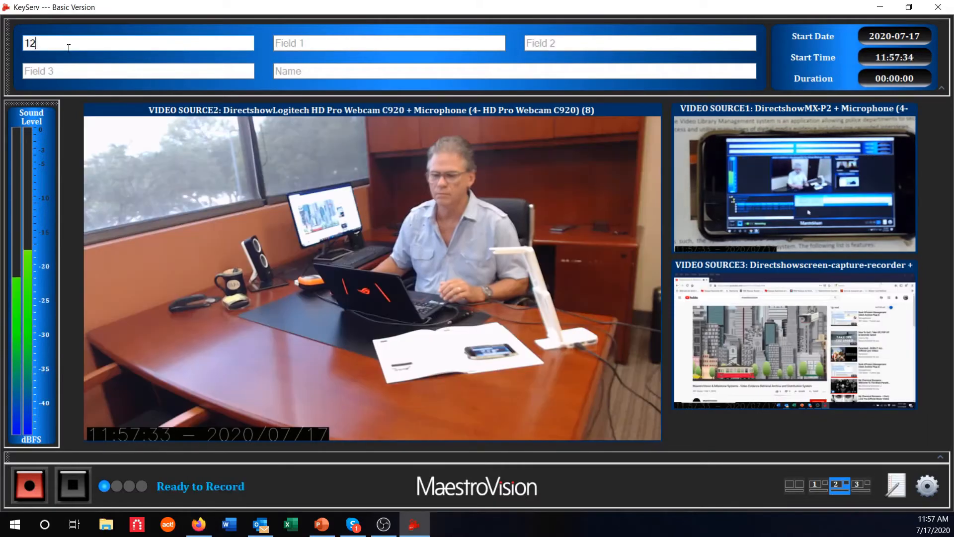
Step: Enter event number 123456, "info 1" in Field 1 and "info 2" in Field 2
type("3456")
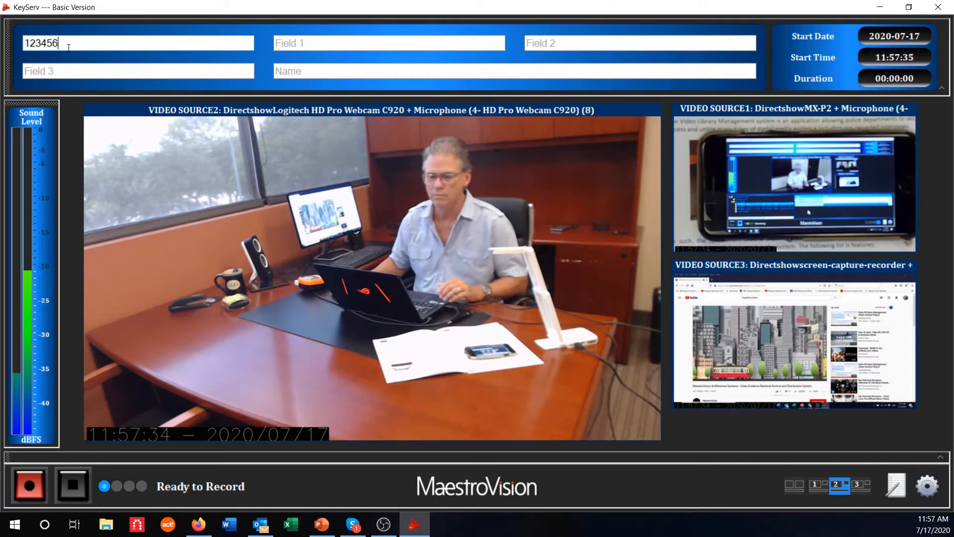
left_click(291, 43)
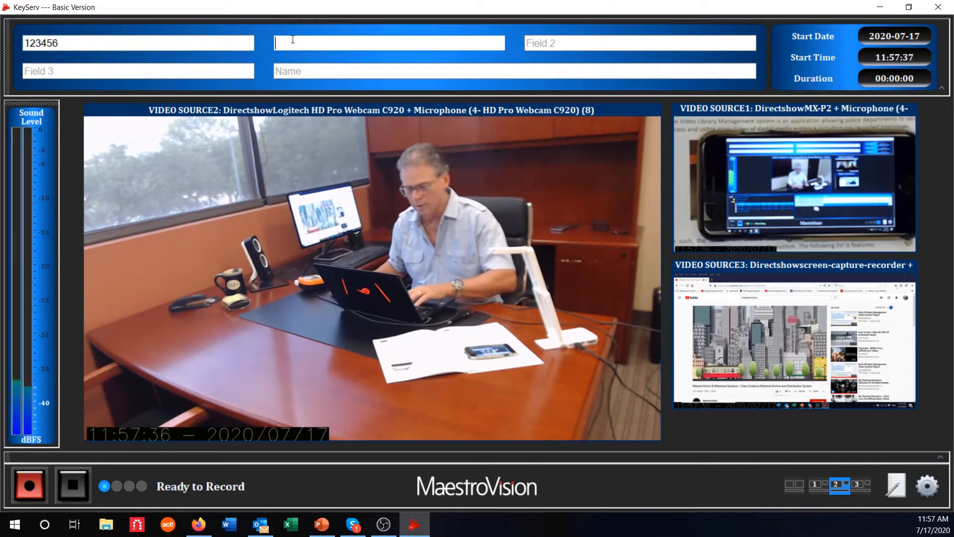
type("info 1")
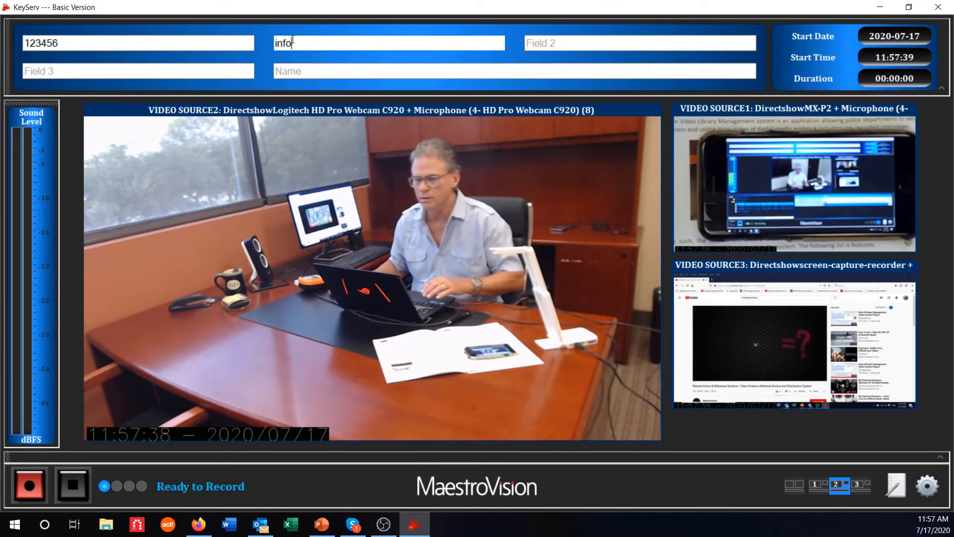
left_click(553, 43)
type("info")
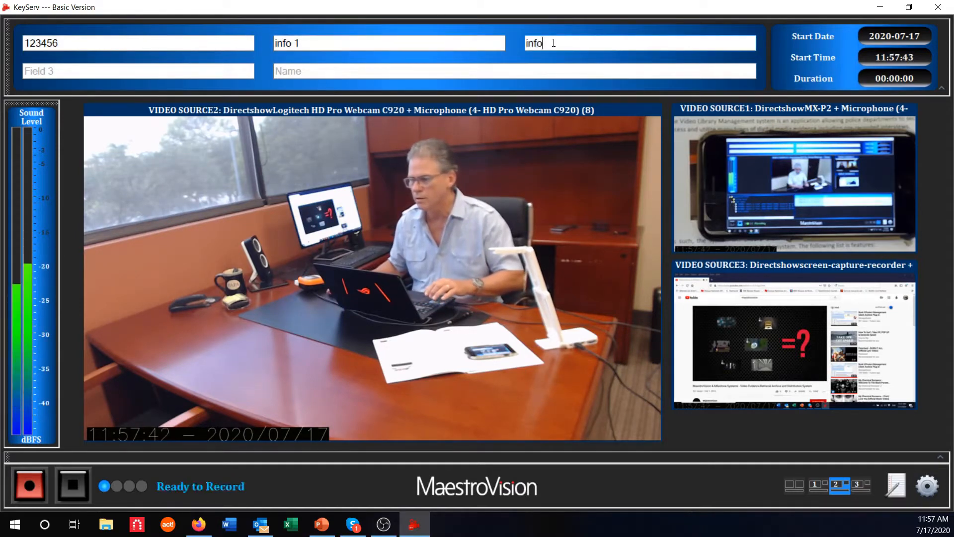
type(" 2")
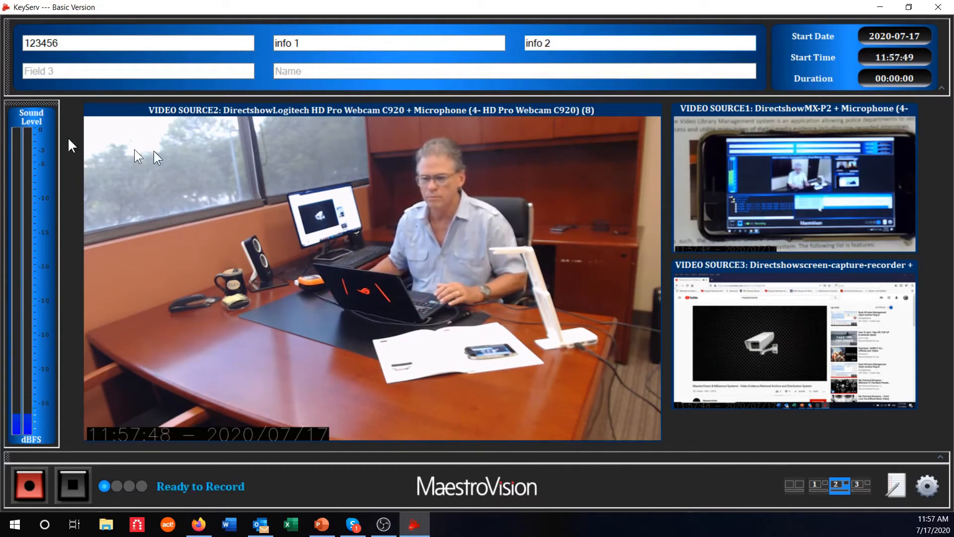
Step: Fill Field 3 with "info 2" and the Name field with "my name", and extend the event number to 1234567
left_click(42, 73)
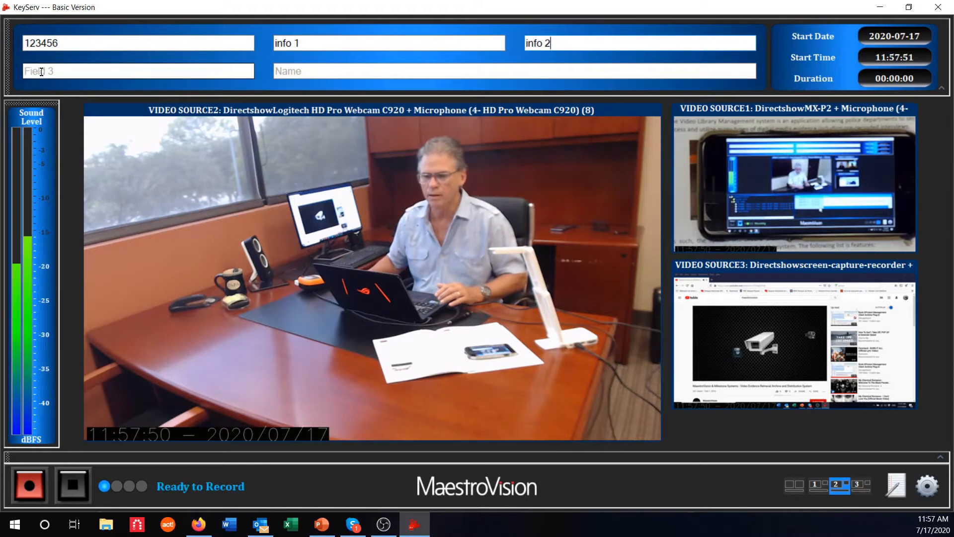
type("info")
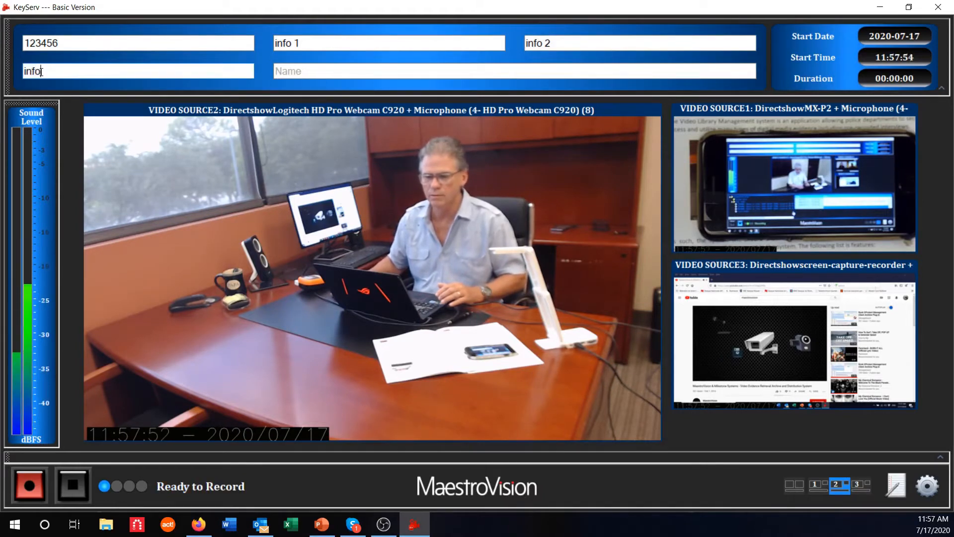
type(" 2")
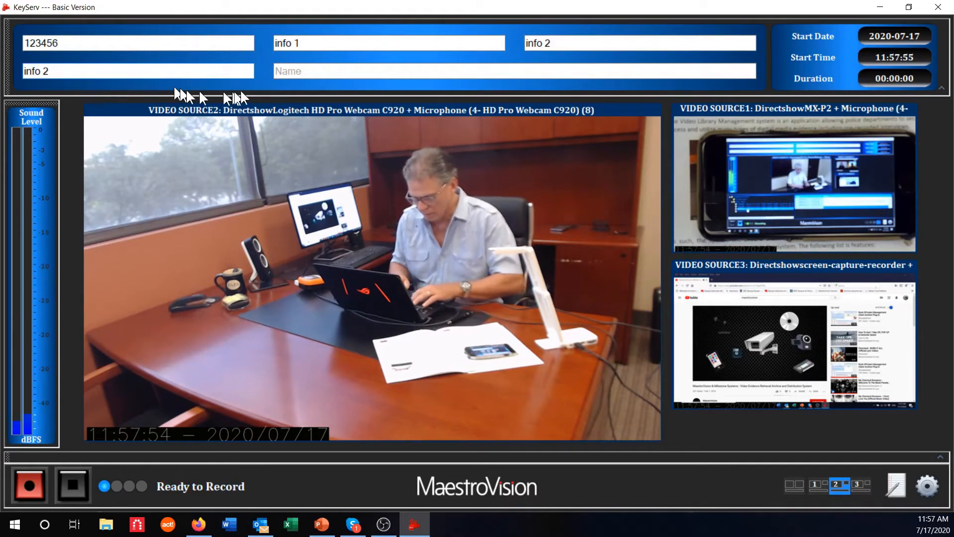
left_click(294, 69)
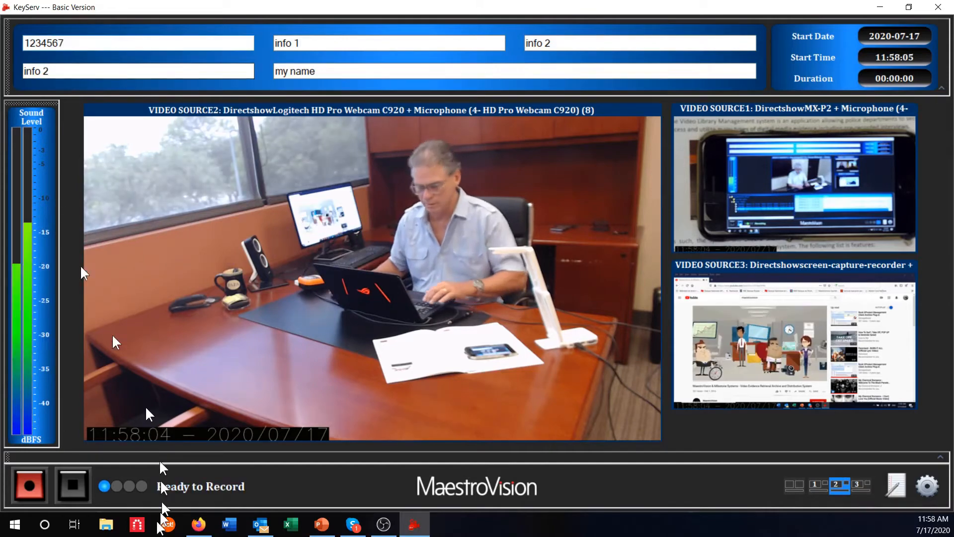
Step: Start the recording and add a note reading "note 1" to its note list
left_click(30, 480)
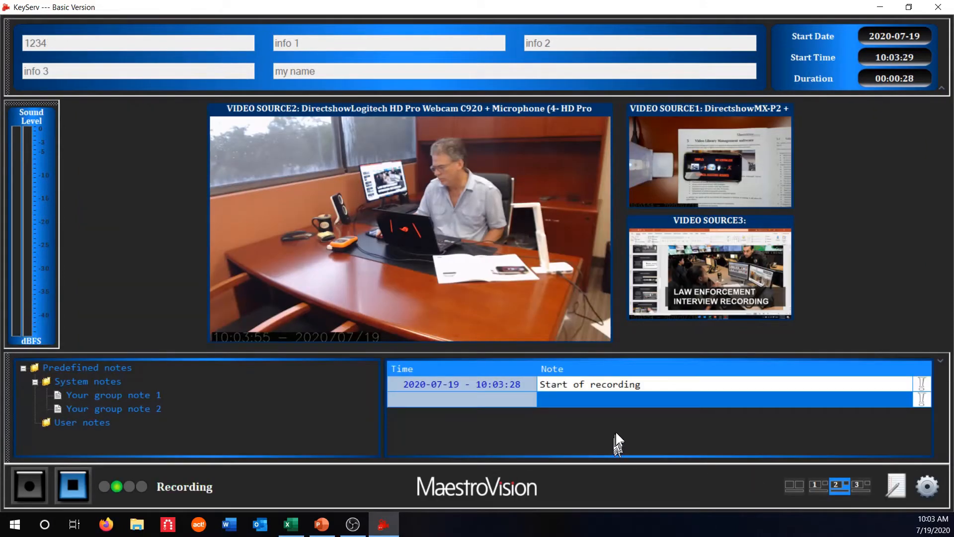
left_click(582, 401)
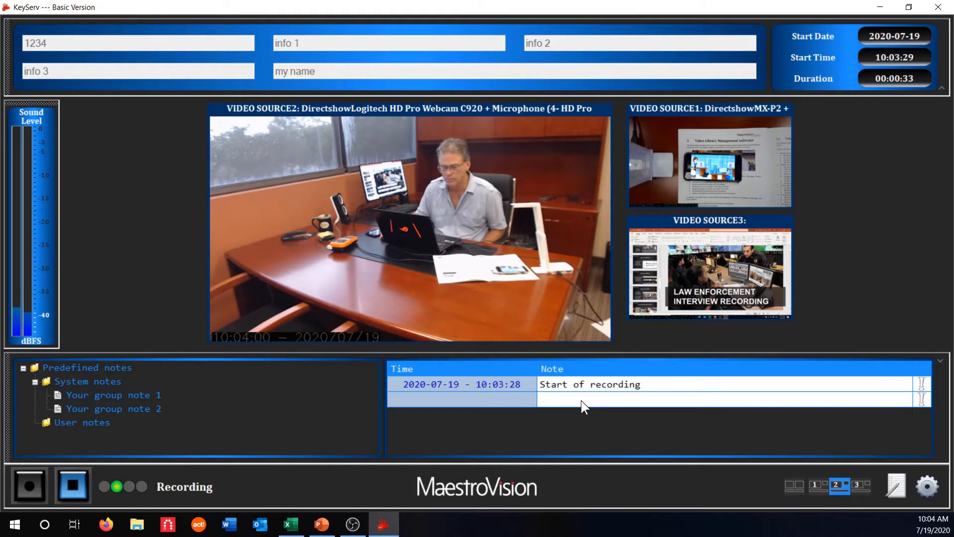
type("no")
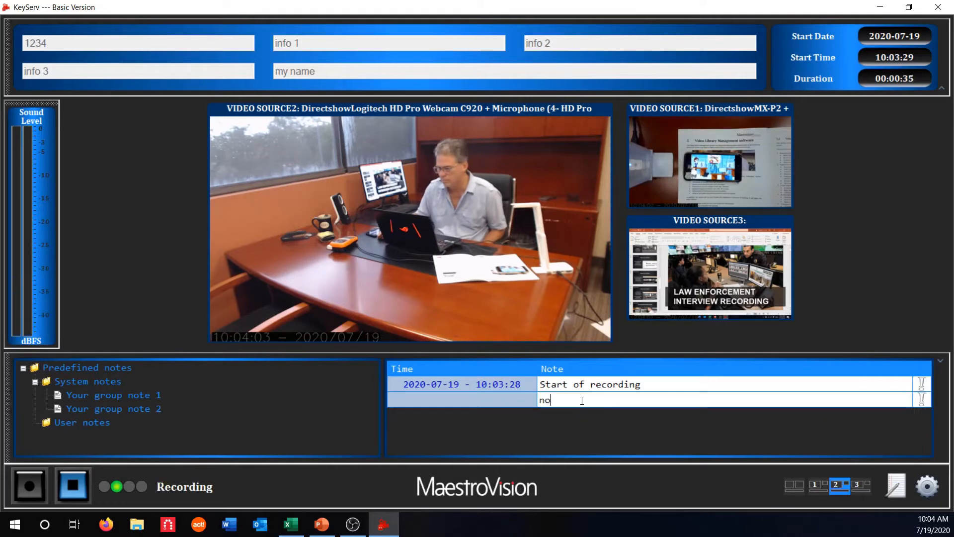
type("te 1")
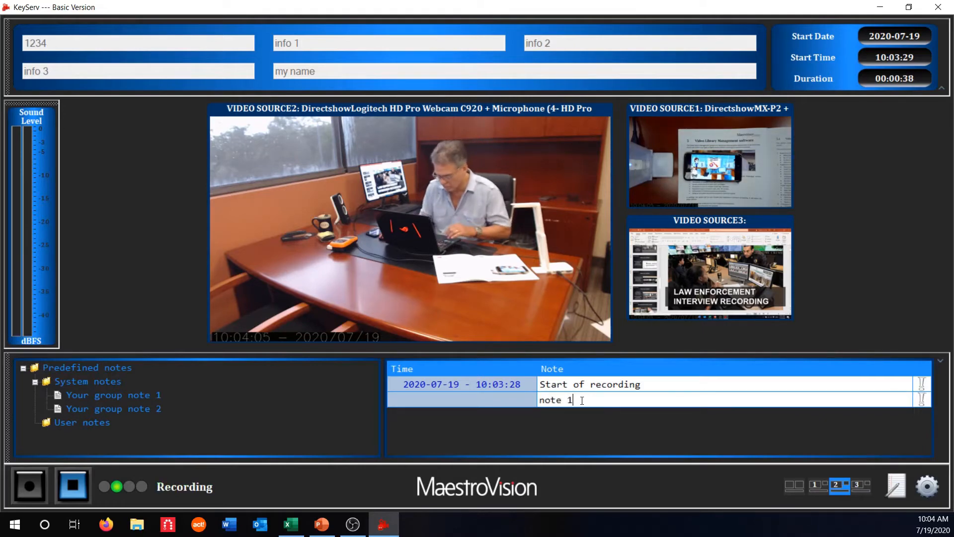
key("Return")
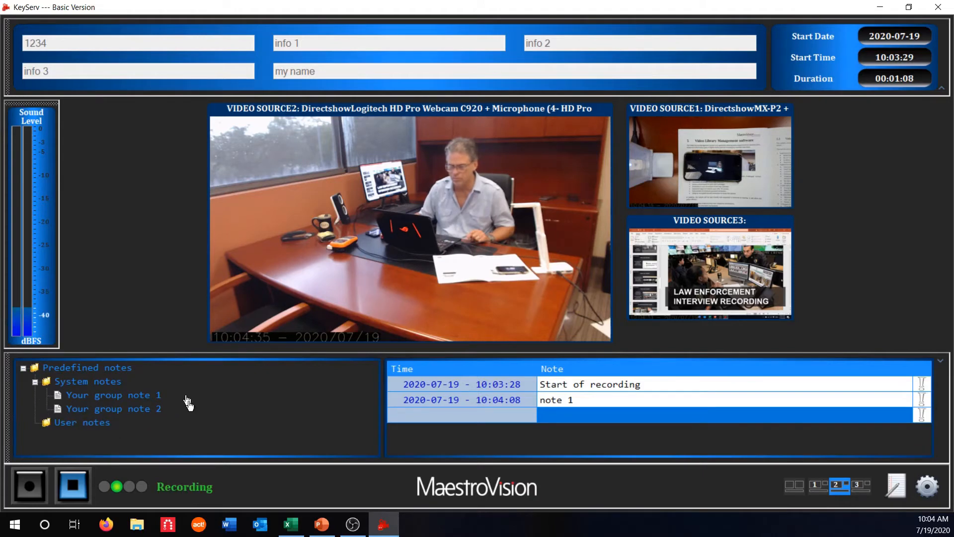
Step: Create a predefined note called "my note" under User notes and insert it into the recording's note list
left_click(87, 425)
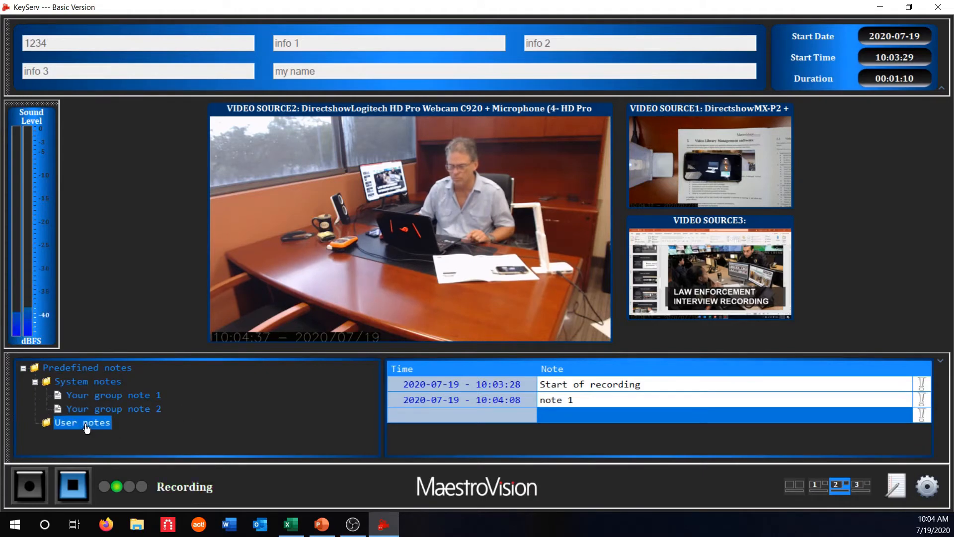
right_click(86, 426)
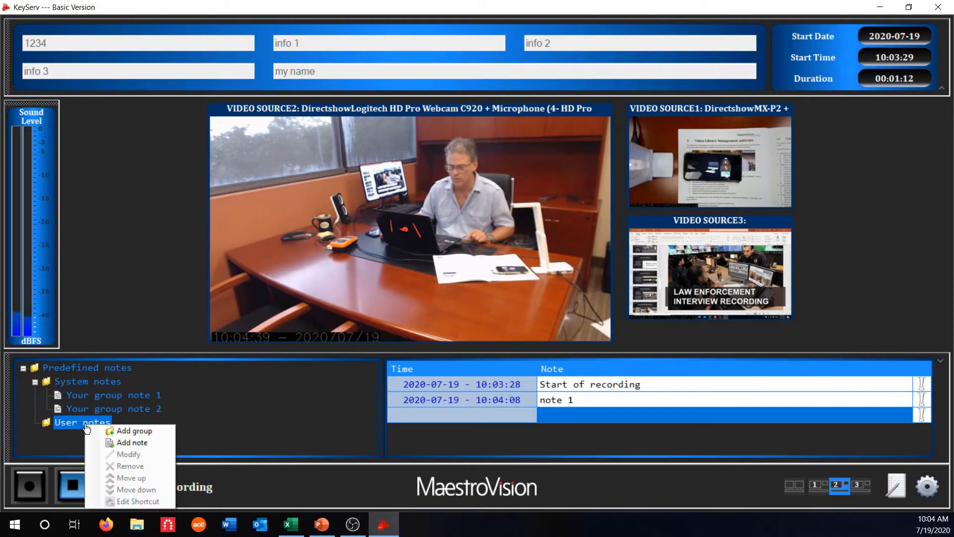
left_click(132, 443)
type("my")
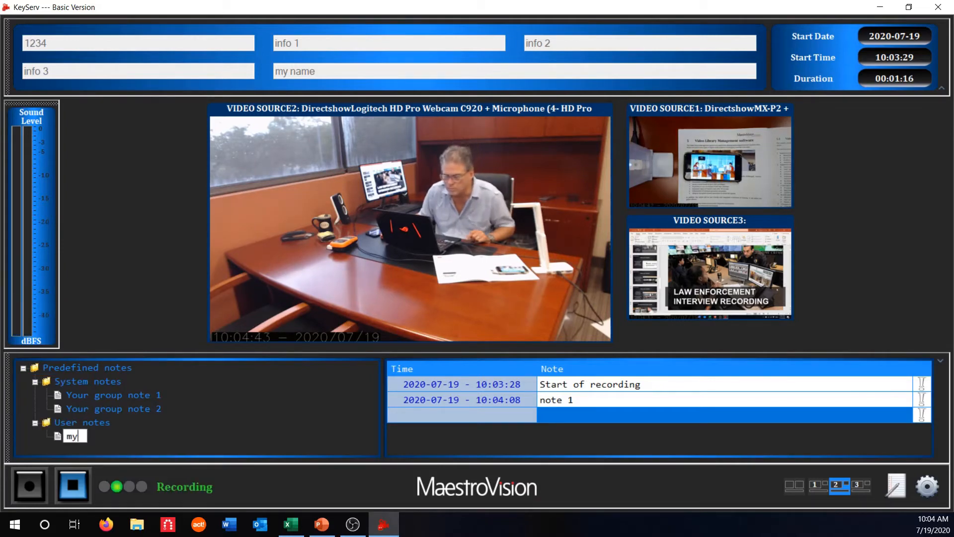
type(" note")
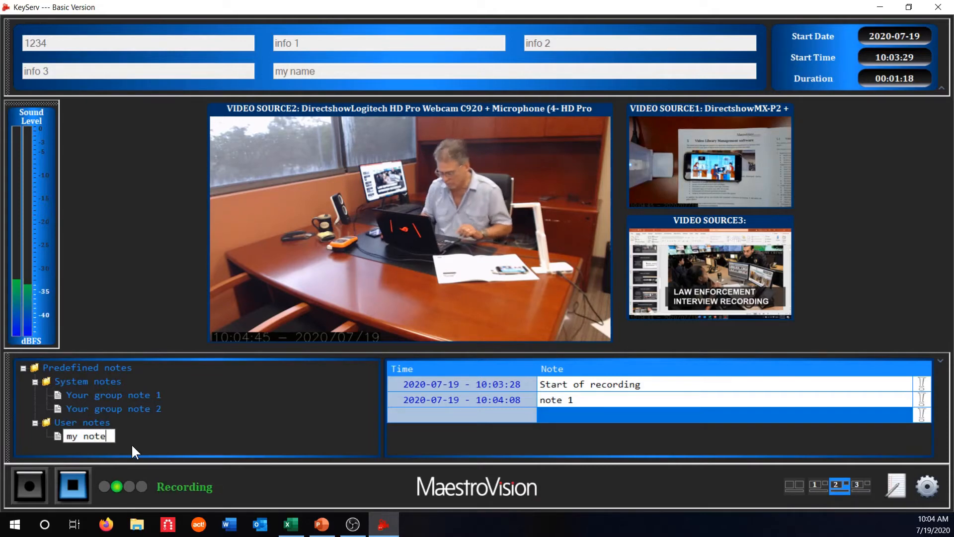
key("Return")
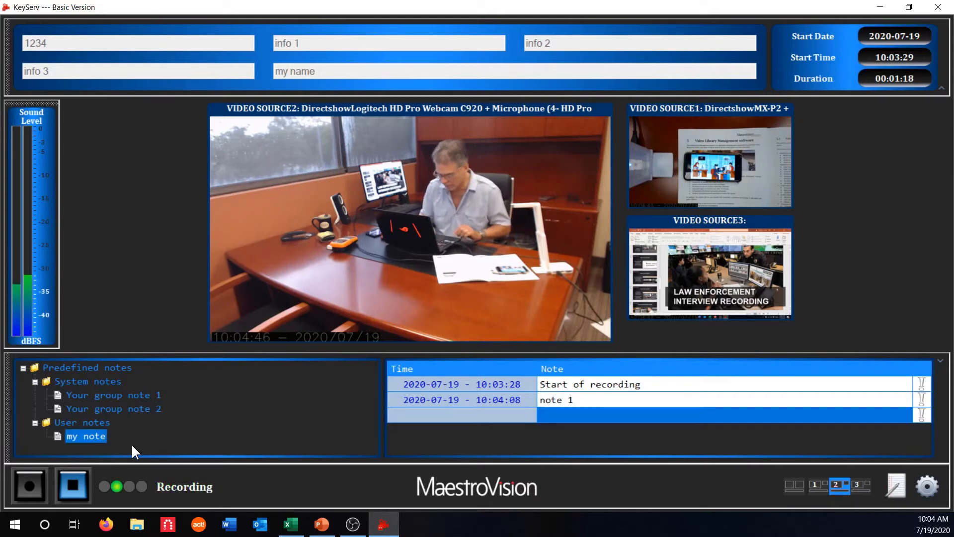
double_click(92, 440)
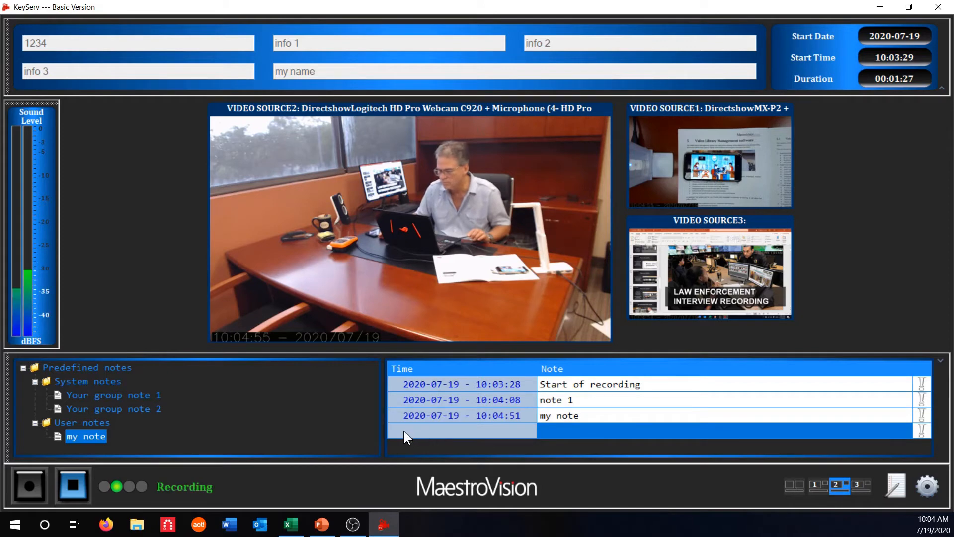
Step: Stop the current recording and confirm the stop
left_click(69, 480)
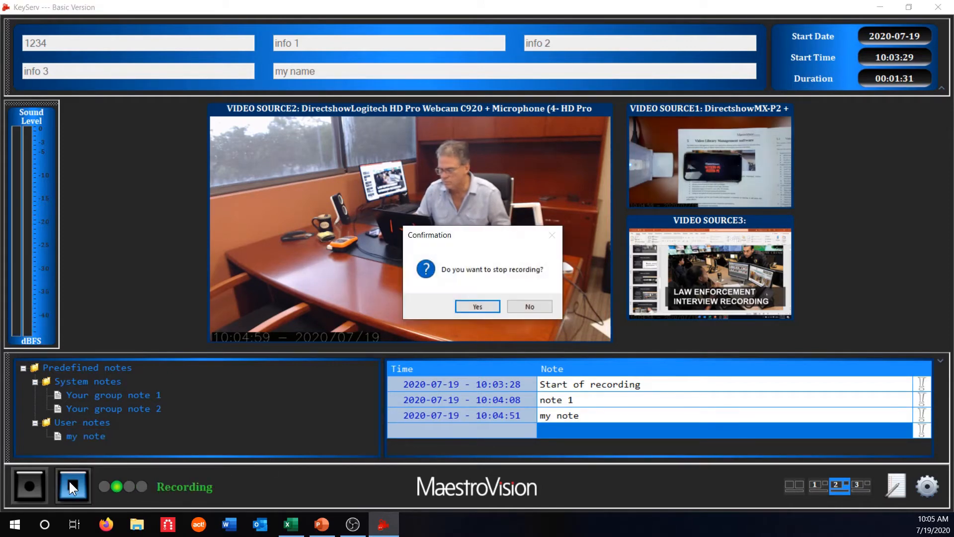
left_click(478, 306)
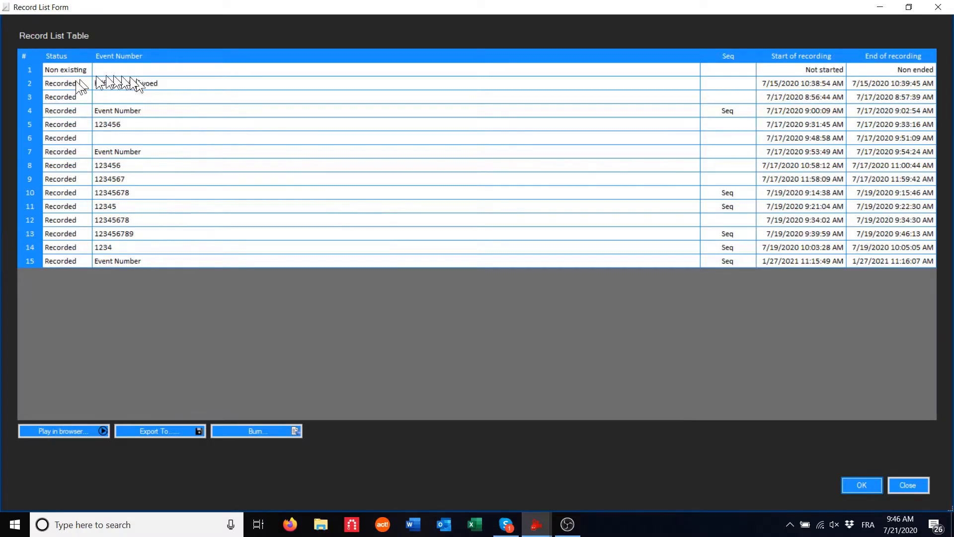
Step: Select the recording with event number 123456789 in the record list
left_click(136, 231)
left_click(52, 234)
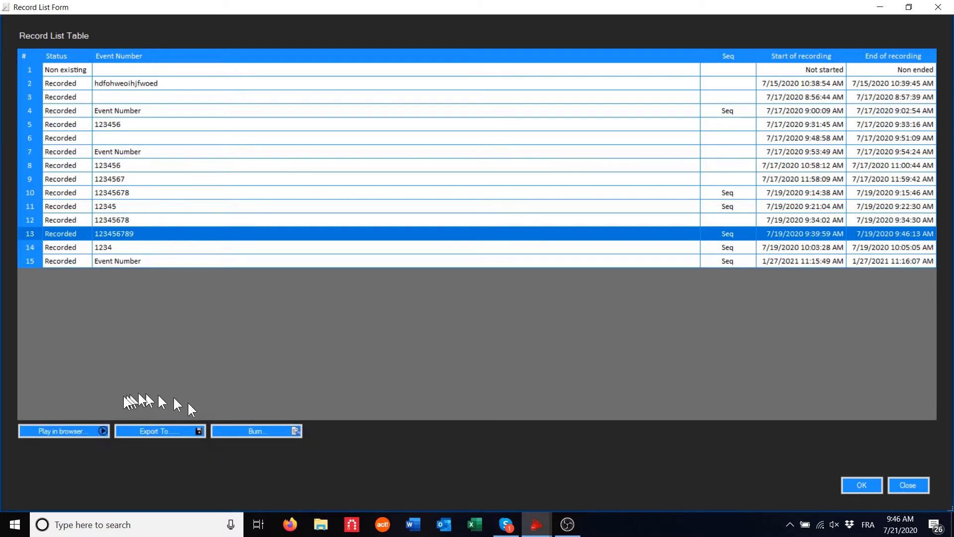
Step: Export the selected recording to a new folder named "My video 123456" on USB Drive (F:)
left_click(151, 432)
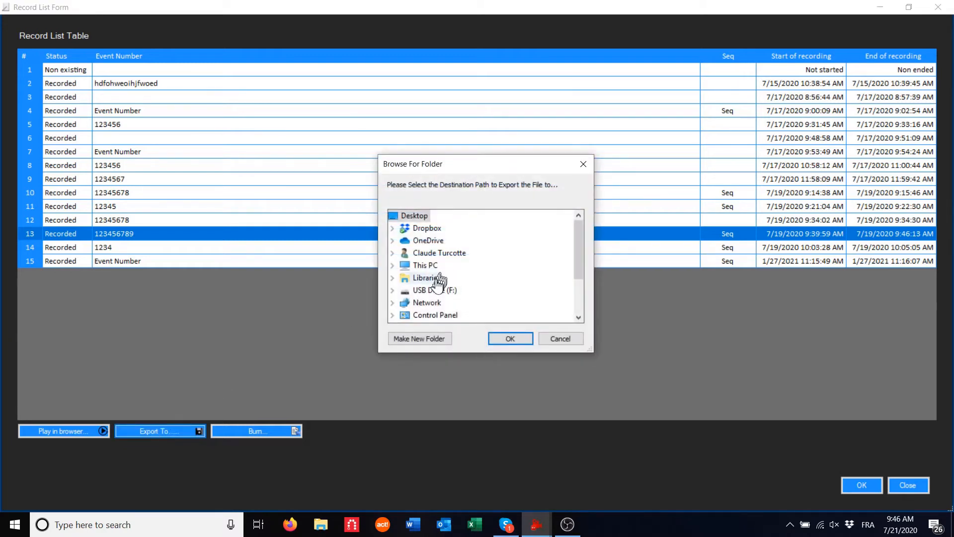
left_click(436, 291)
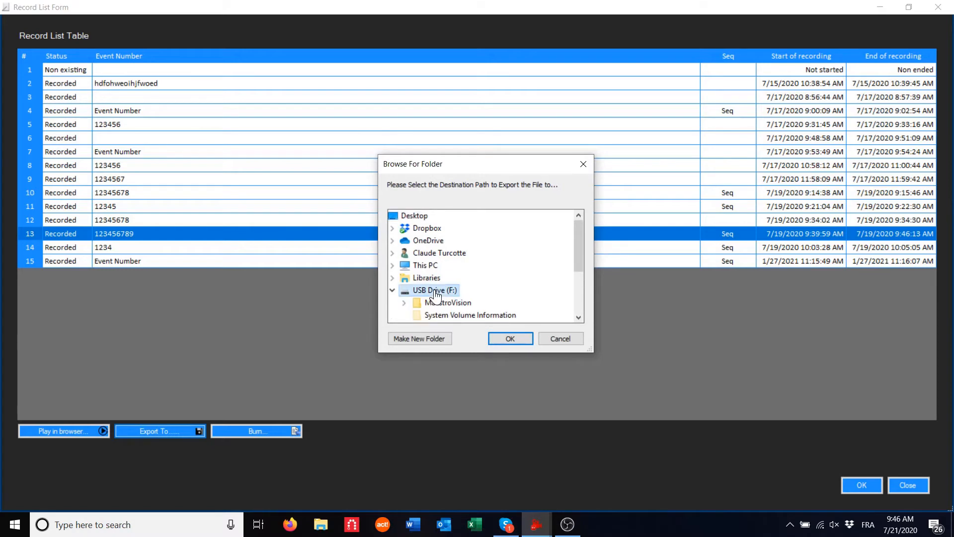
left_click(416, 341)
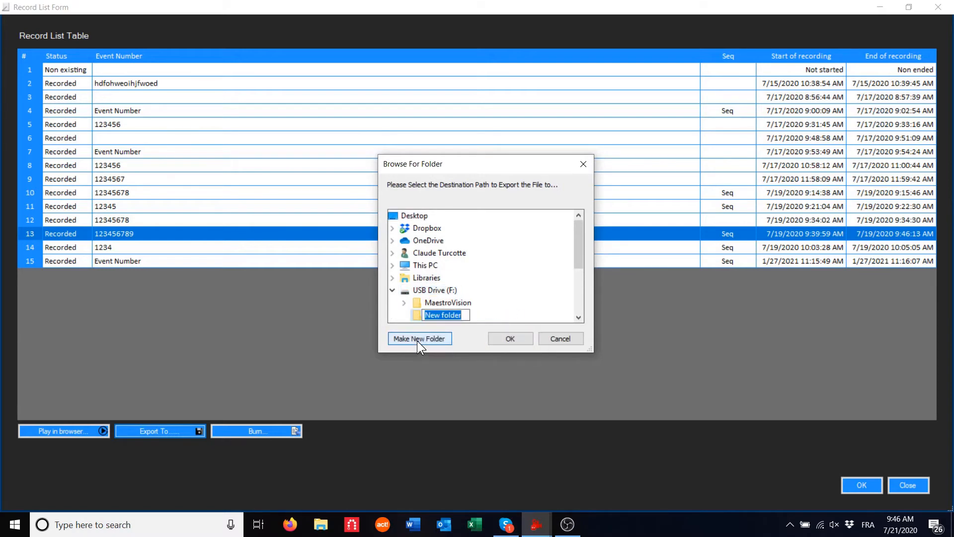
type("My video 123456")
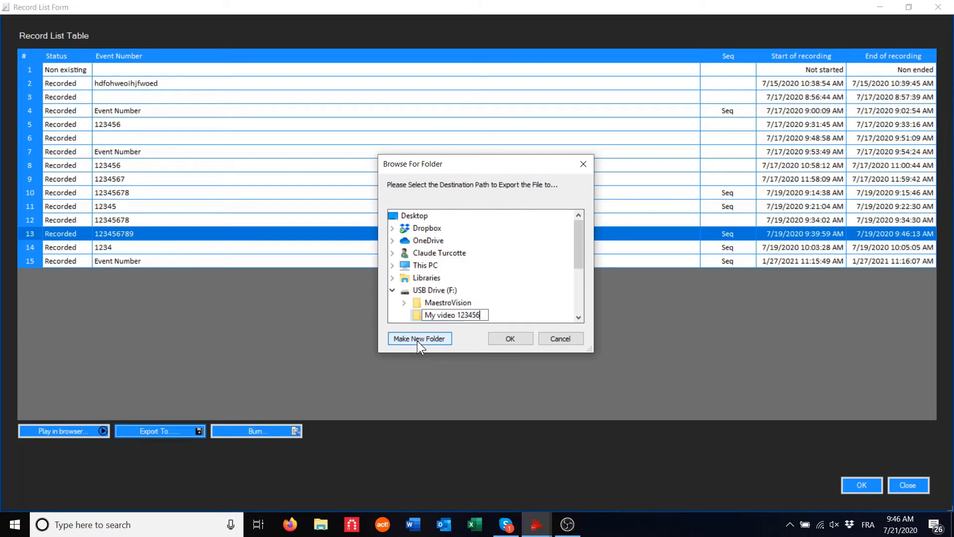
left_click(504, 338)
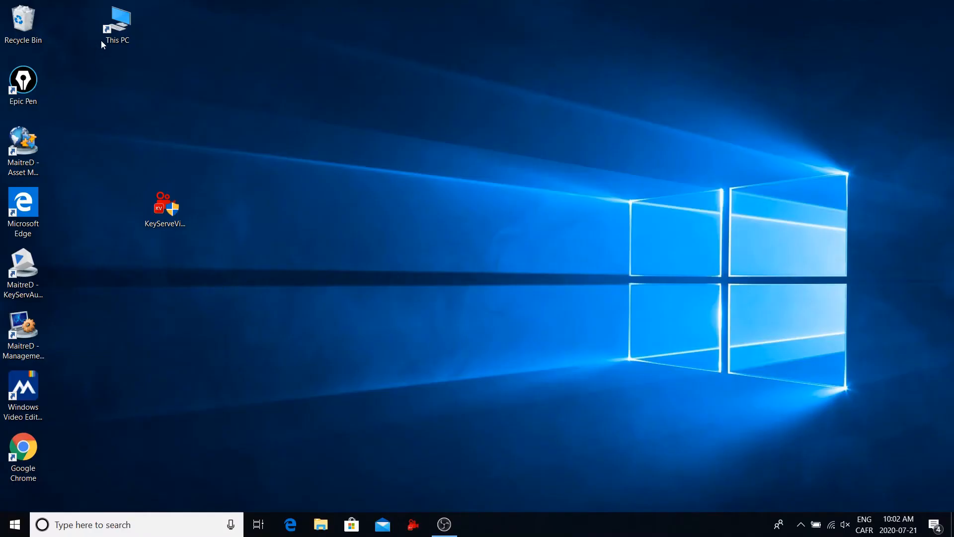
Step: From This PC, open the EntryPoint file in the "My video 123456" folder on USB Drive (F:)
double_click(117, 24)
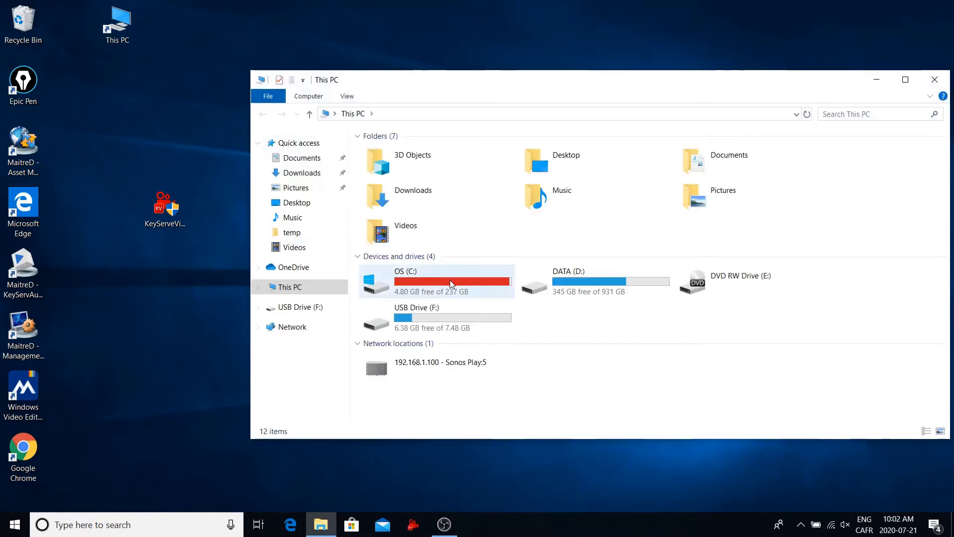
double_click(429, 316)
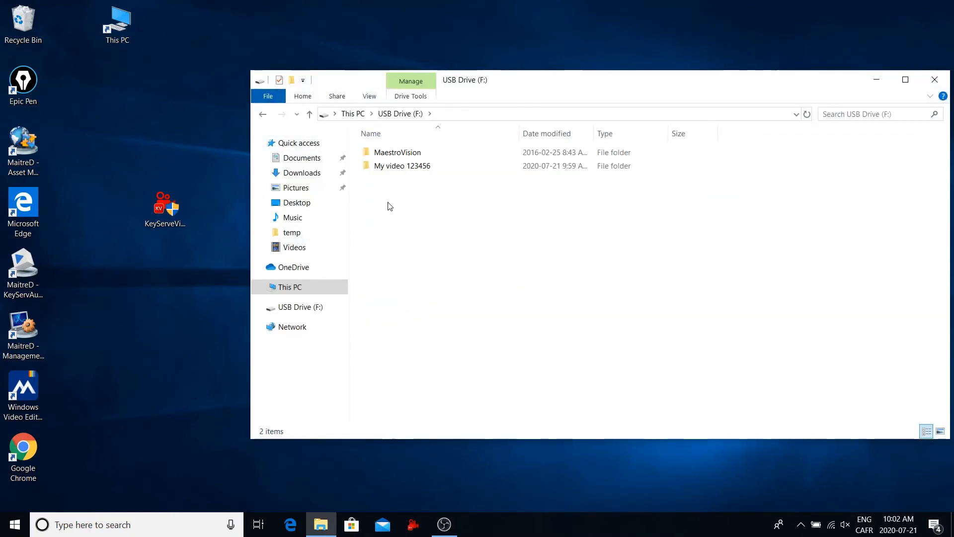
double_click(378, 167)
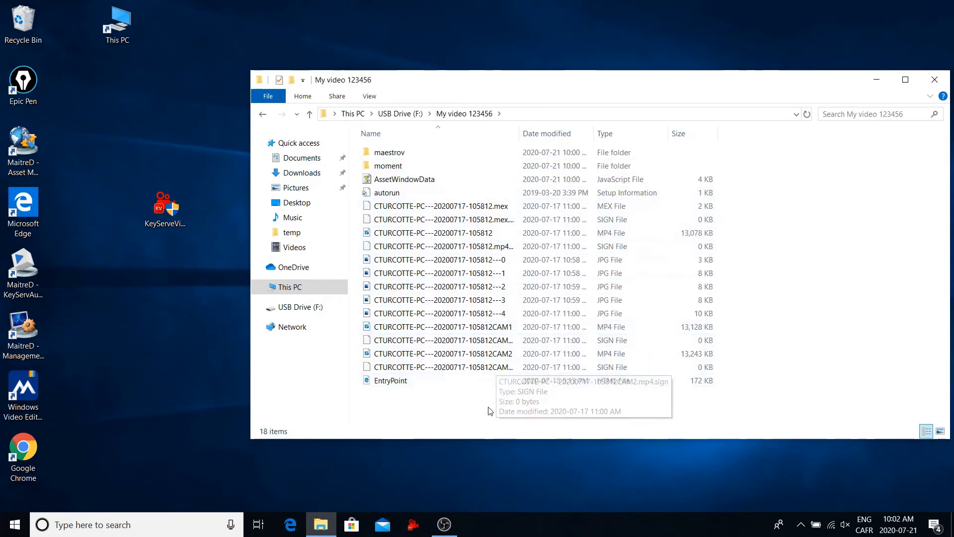
double_click(388, 381)
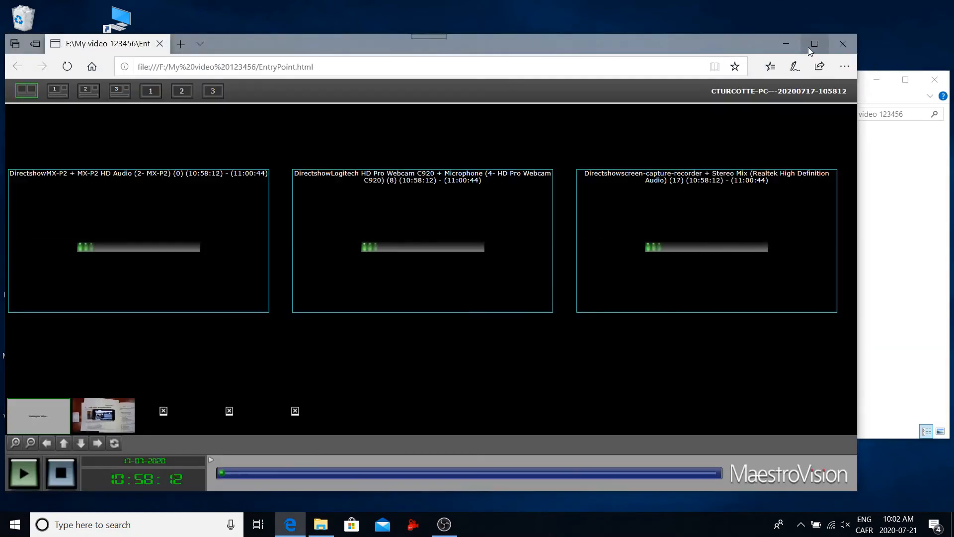
Step: Maximize the player window and start playback with the extended playback controls shown
left_click(813, 45)
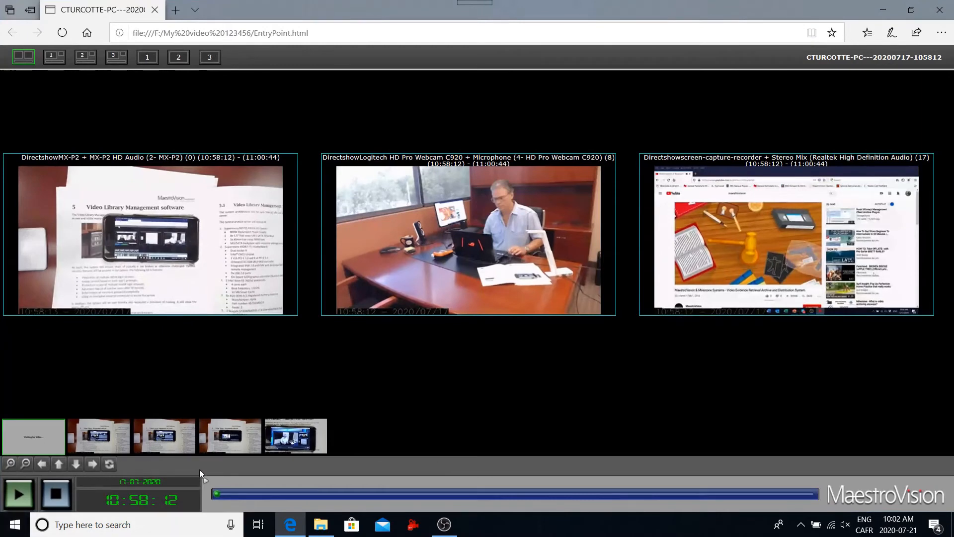
left_click(205, 482)
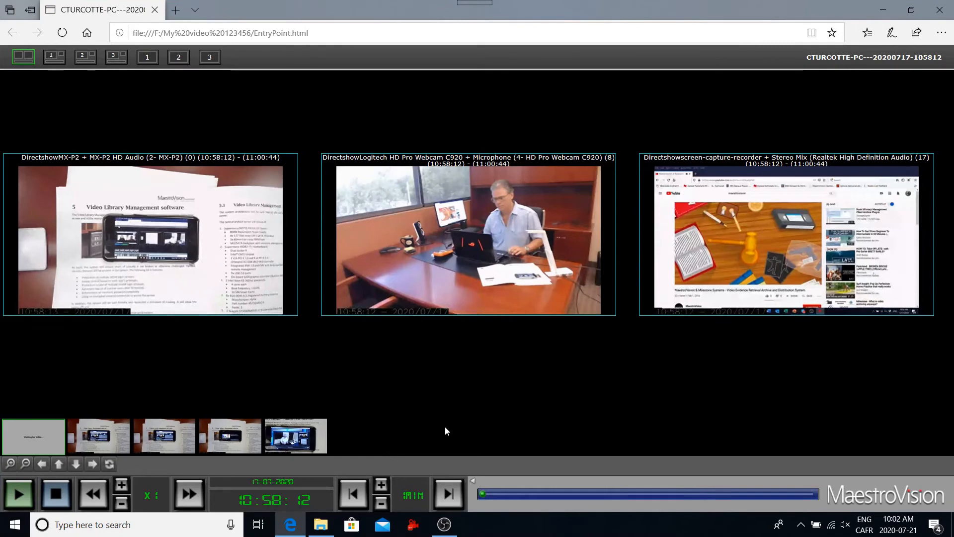
left_click(20, 494)
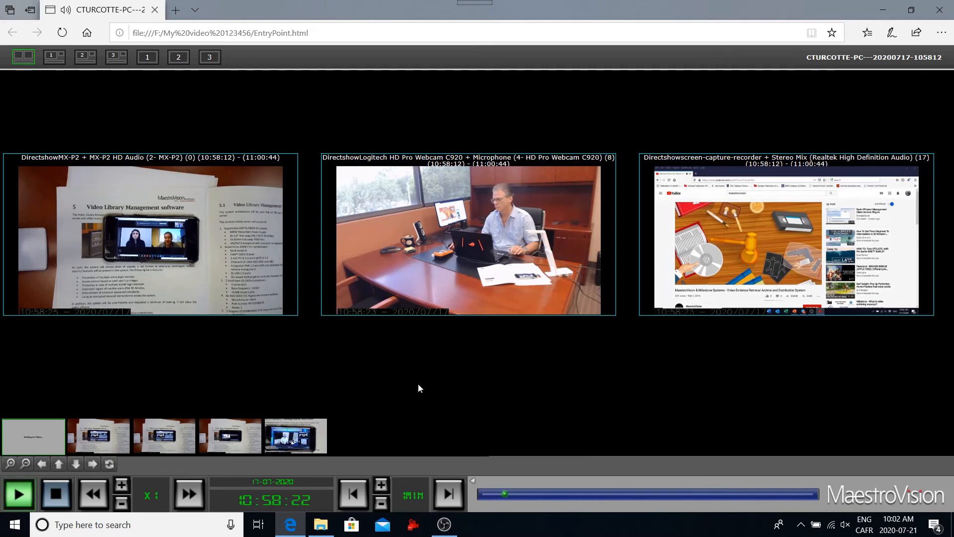
Step: Switch the player layout to enlarge video source 1, 2 and 3 in turn with the notes beside them, and return to source 1
left_click(55, 57)
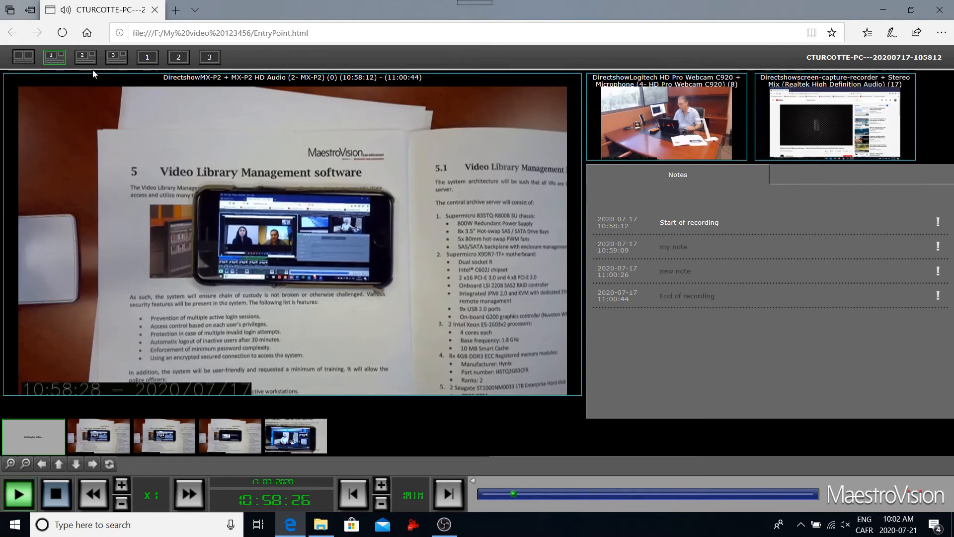
left_click(87, 59)
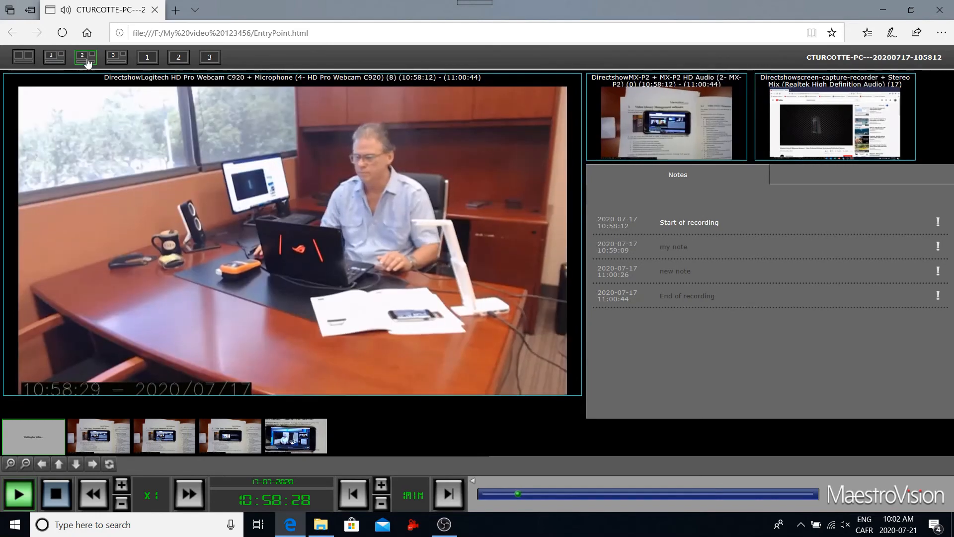
left_click(115, 59)
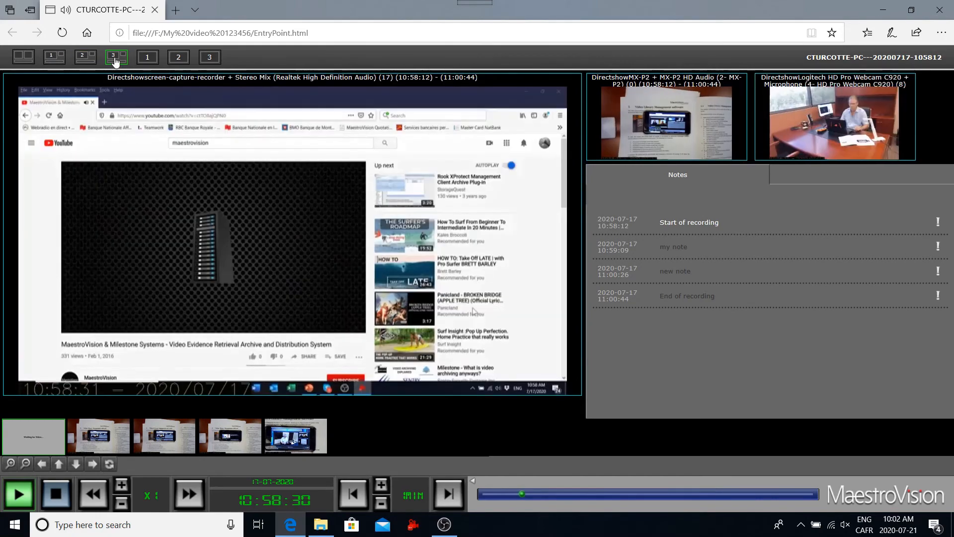
left_click(58, 58)
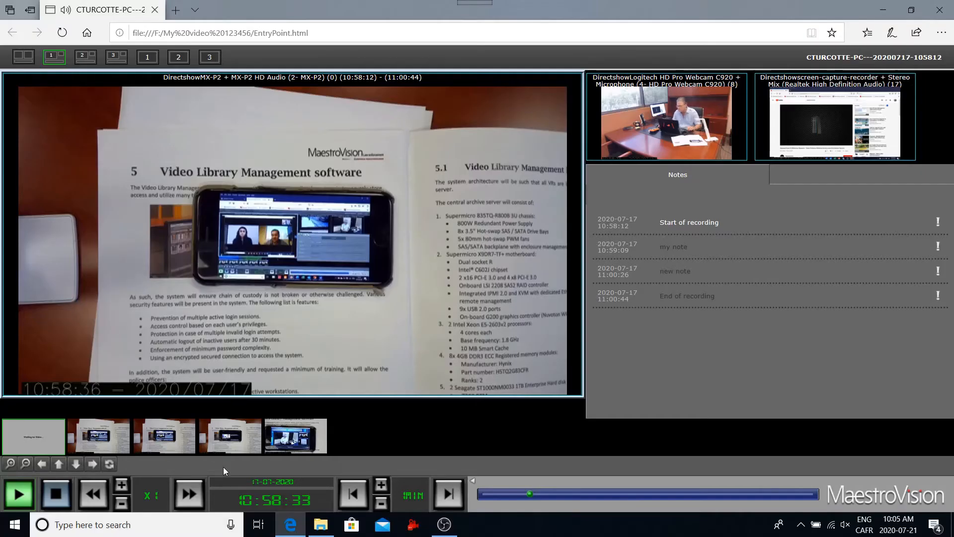
Step: Jump playback to two points further along the timeline, the third and fourth thumbnails, and the notes "new note" and "my note"
left_click(574, 495)
left_click(654, 494)
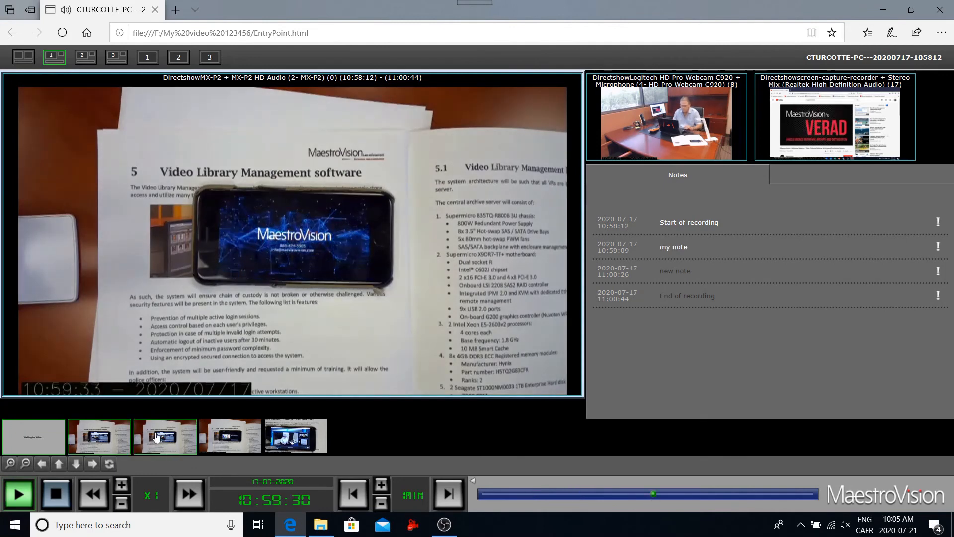
left_click(157, 436)
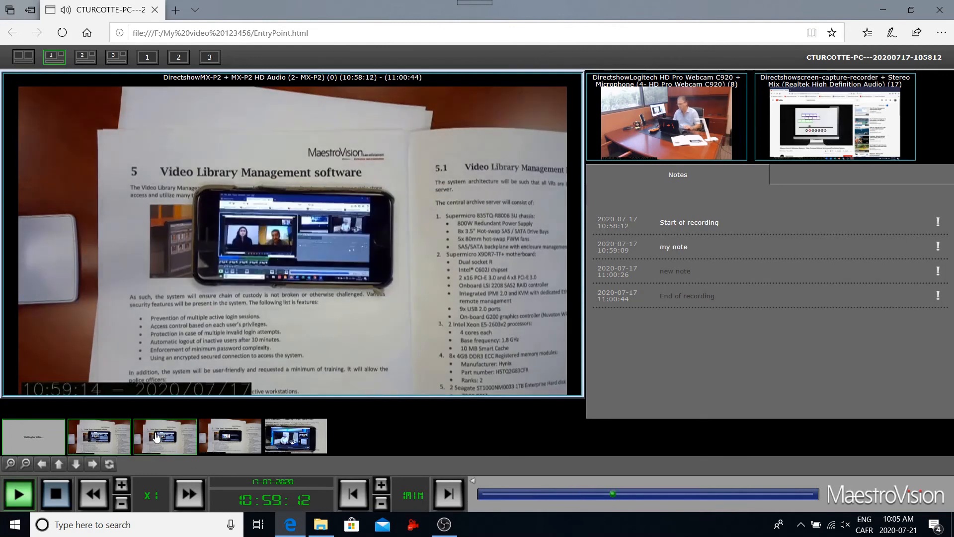
left_click(248, 442)
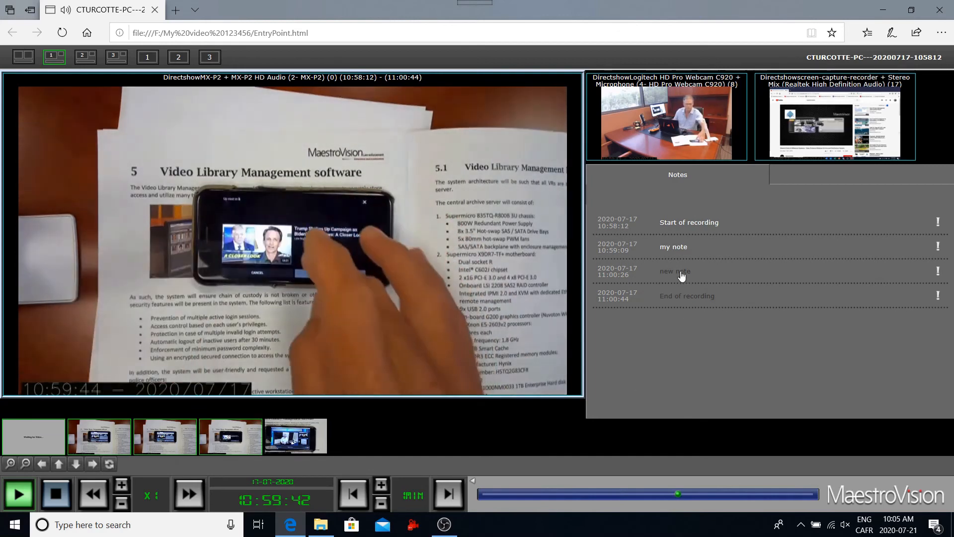
left_click(682, 275)
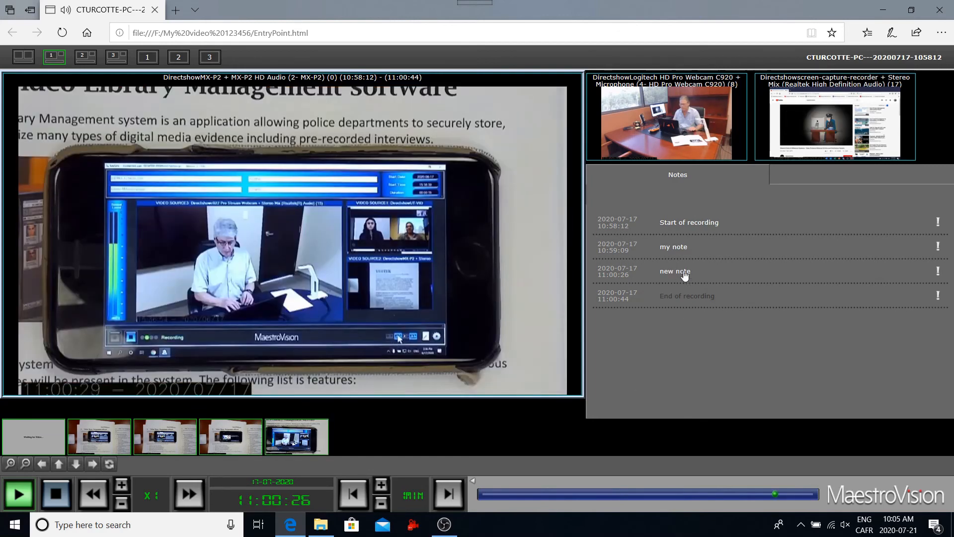
left_click(679, 248)
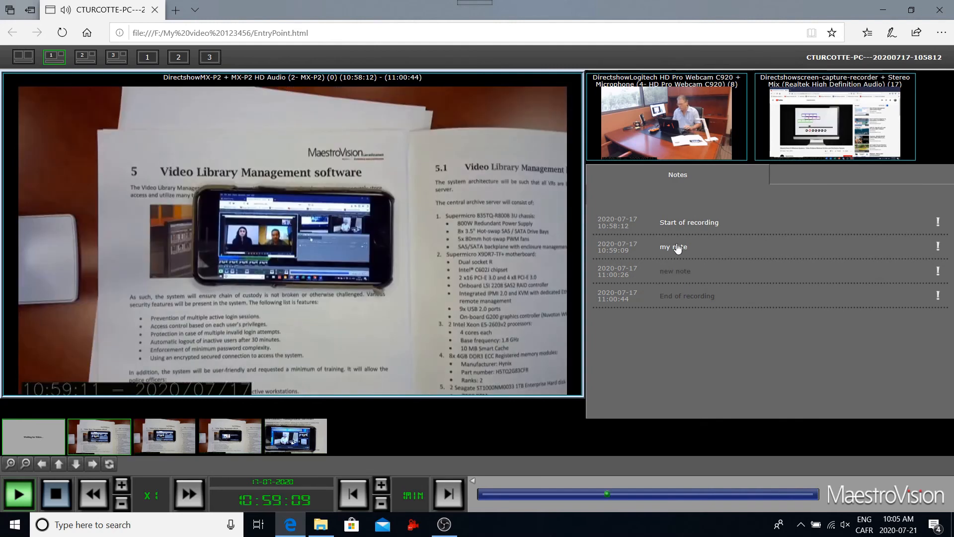